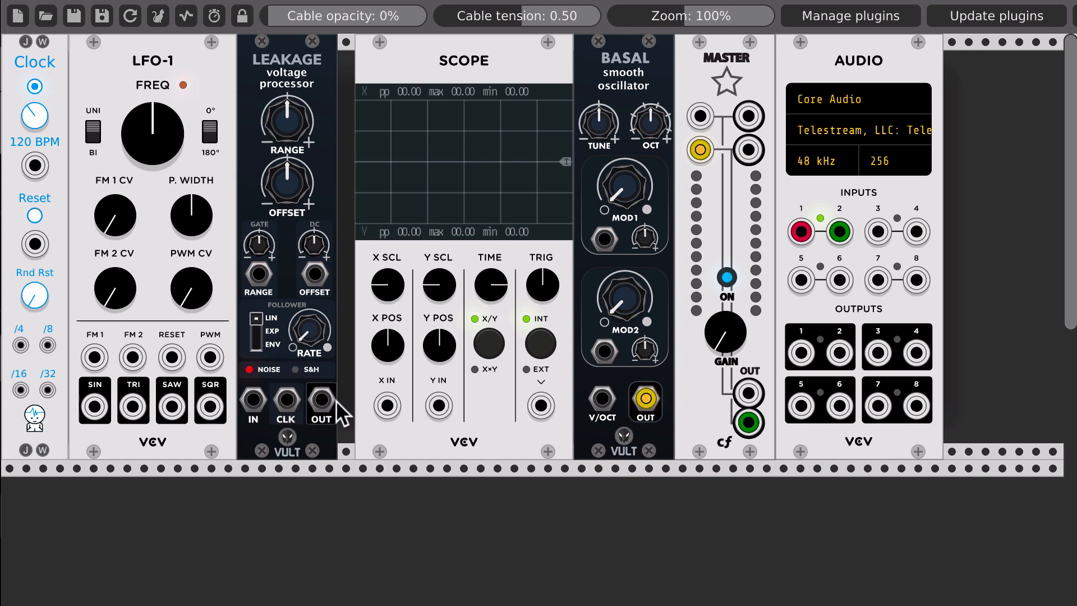
Patch Leakage's output into the scope's X input.
drag(328, 399, 387, 405)
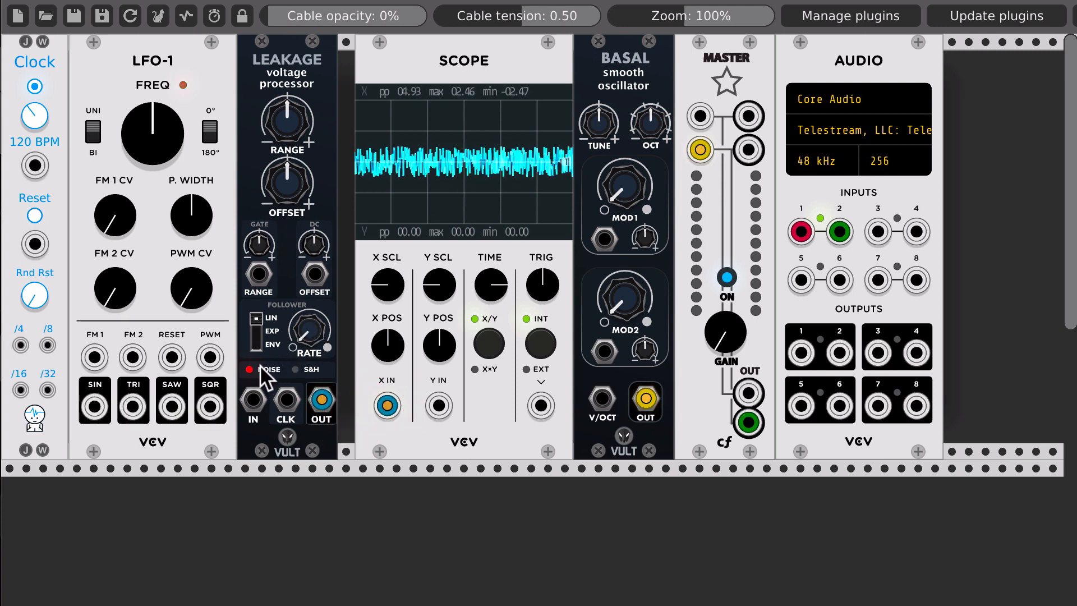
Try LFO-1's square output as Leakage's input signal and unplug the cable again.
mouse_move(211, 406)
mouse_down()
mouse_move(212, 429)
mouse_move(251, 399)
mouse_up()
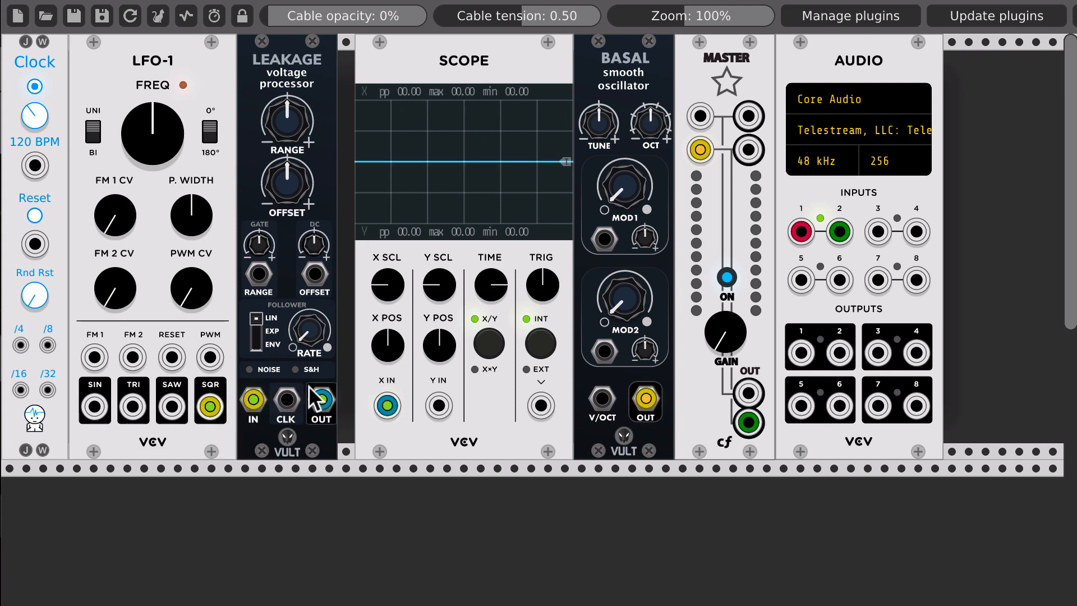
mouse_move(253, 399)
mouse_down()
mouse_move(227, 457)
mouse_move(234, 409)
mouse_up()
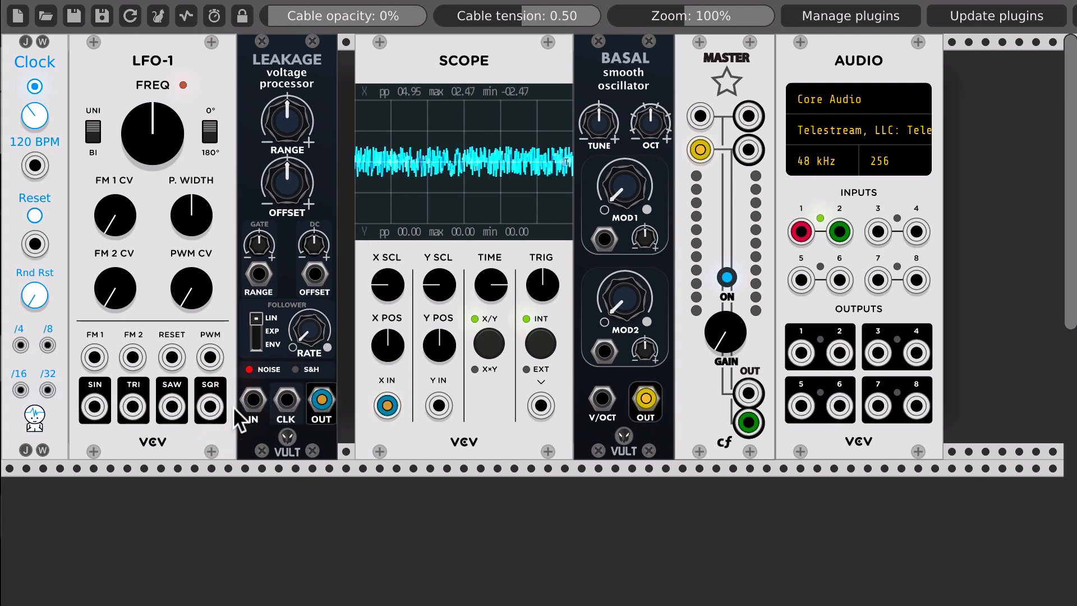
click(291, 400)
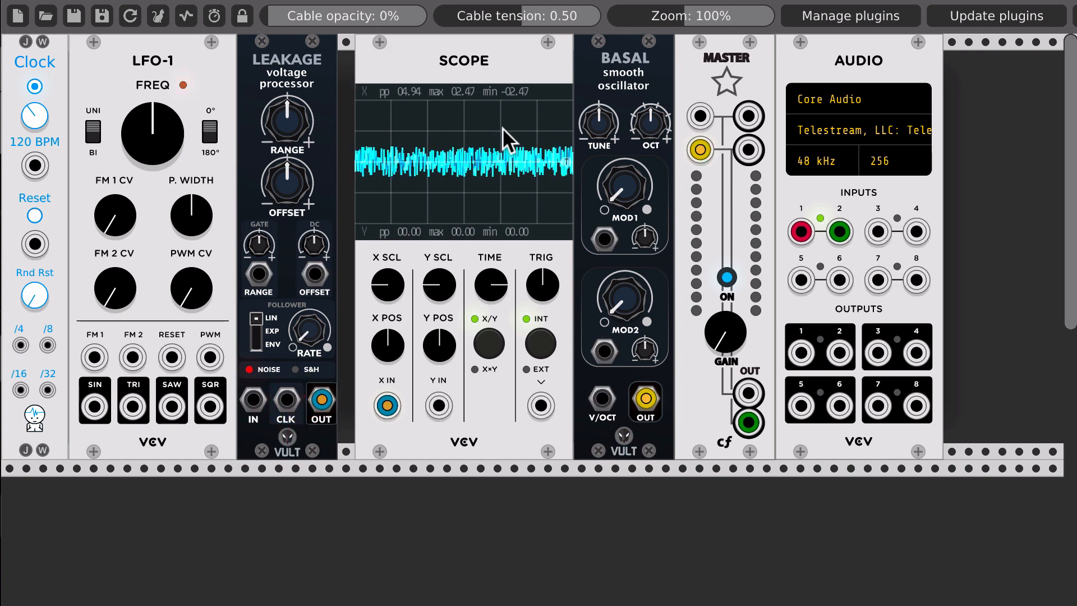
Patch the Clock module's output into Leakage's CLK input at 819 BPM and lengthen the scope's time window.
drag(287, 397, 38, 167)
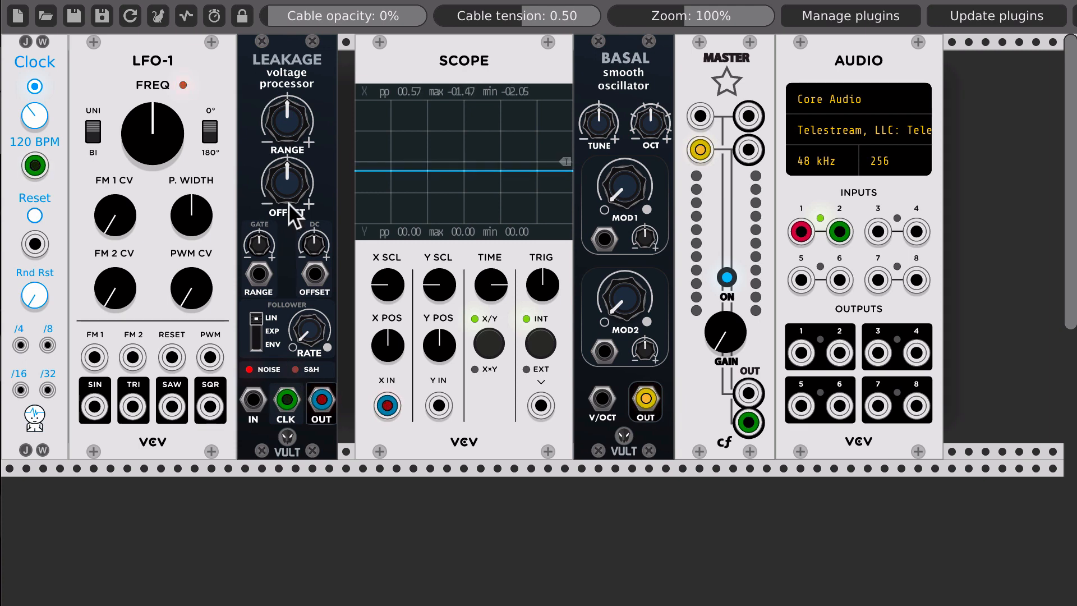
mouse_move(38, 117)
mouse_down()
mouse_move(39, 23)
mouse_move(36, 109)
mouse_up()
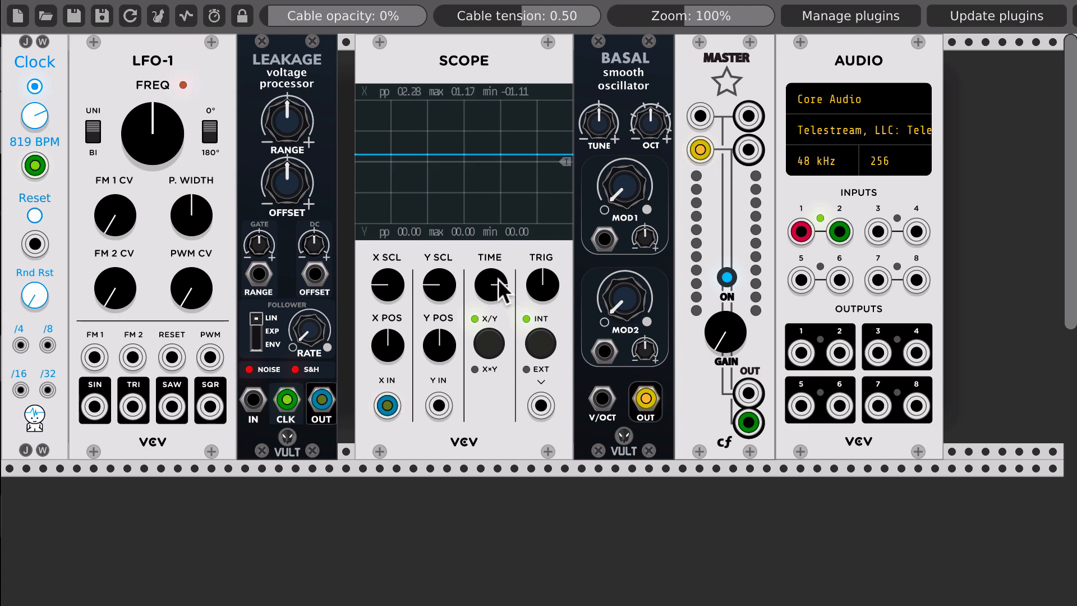
drag(498, 280, 498, 261)
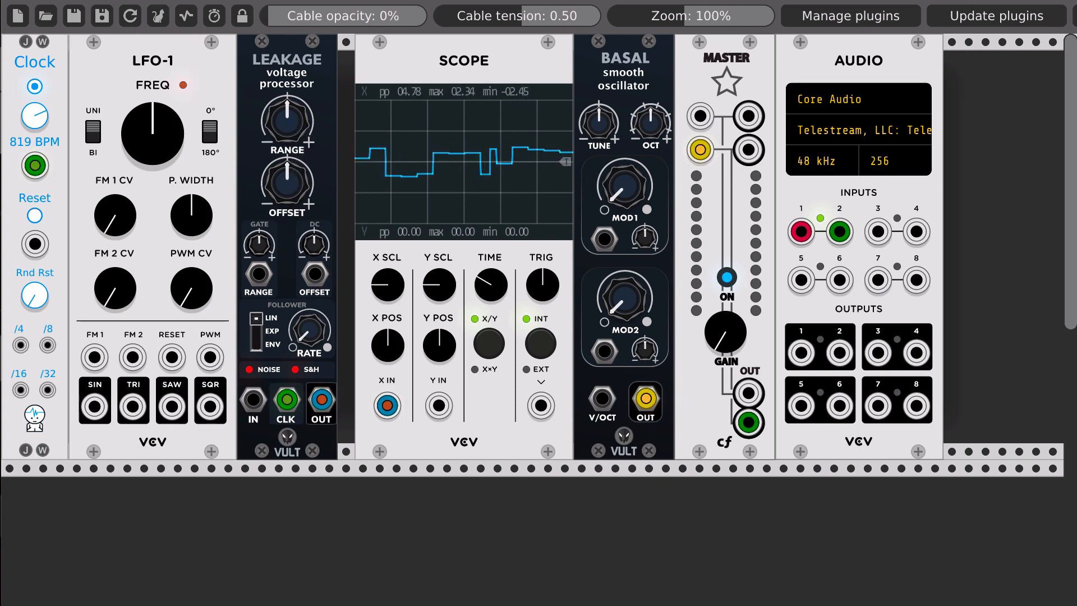
Set the clock to 3840 BPM and sweep Leakage's offset up and down, returning offset and range to their centre positions.
drag(291, 174, 291, 129)
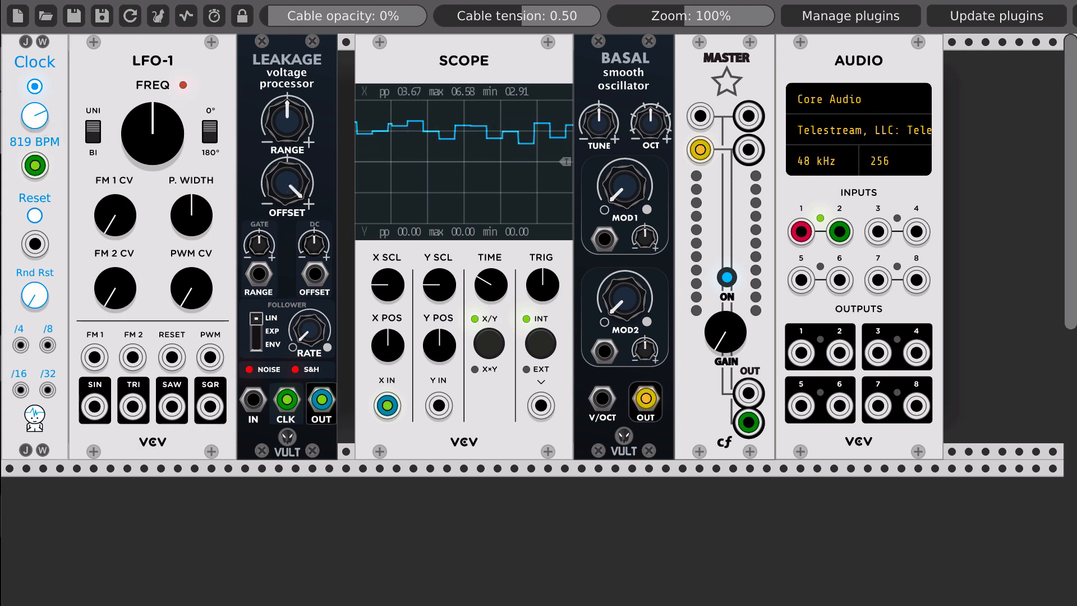
drag(32, 107, 32, 67)
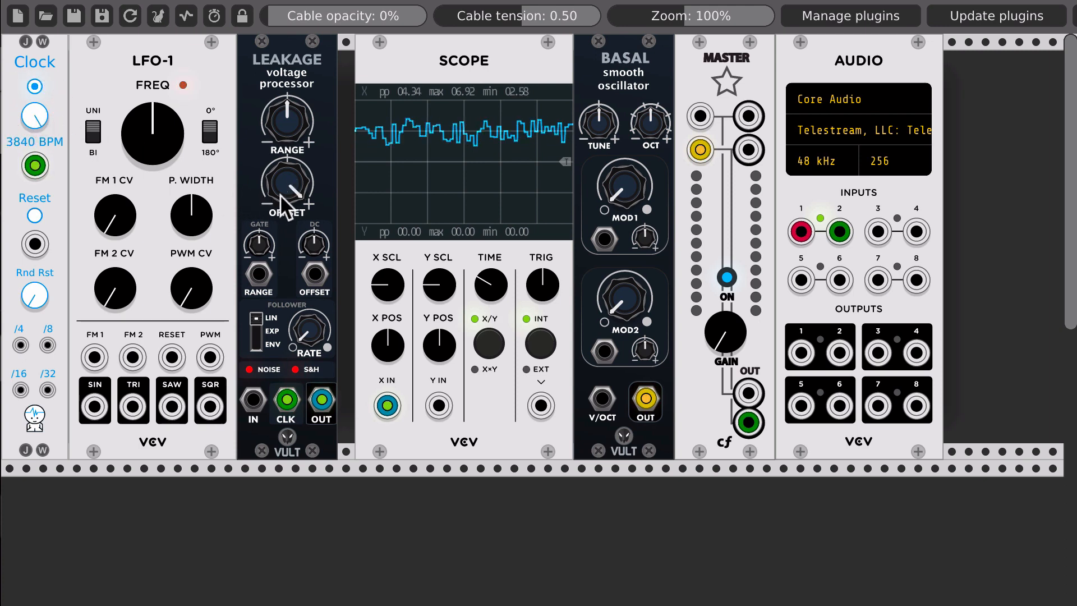
drag(283, 190, 282, 281)
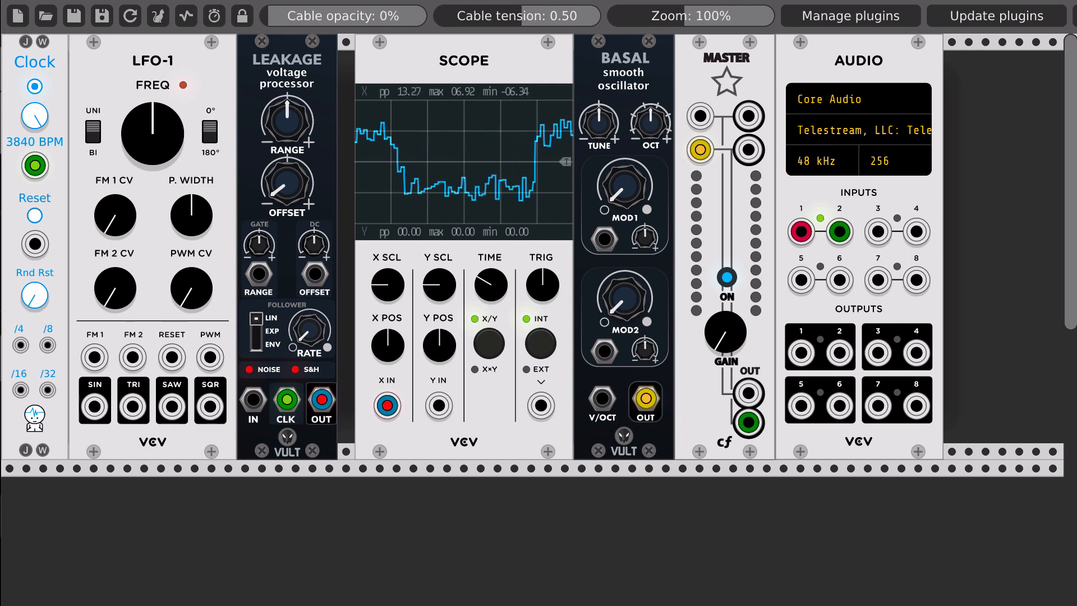
double_click(287, 187)
mouse_move(288, 117)
mouse_down()
mouse_move(288, 56)
mouse_move(288, 172)
mouse_move(288, 117)
mouse_up()
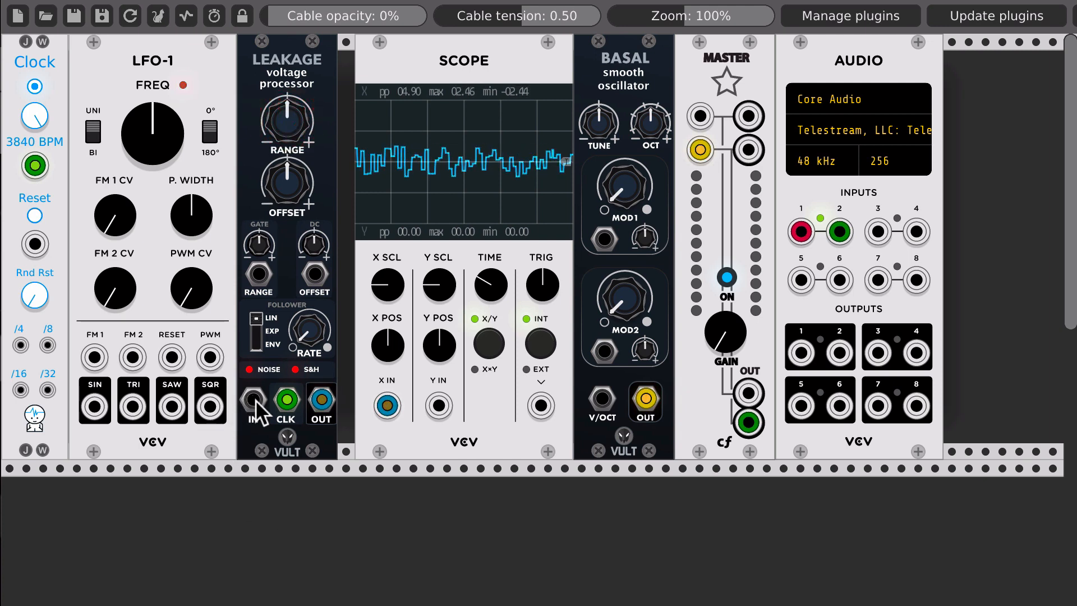
Feed Leakage's input from LFO-1's saw output, move the cable to the square output, and switch the LFO to bipolar.
drag(253, 399, 172, 406)
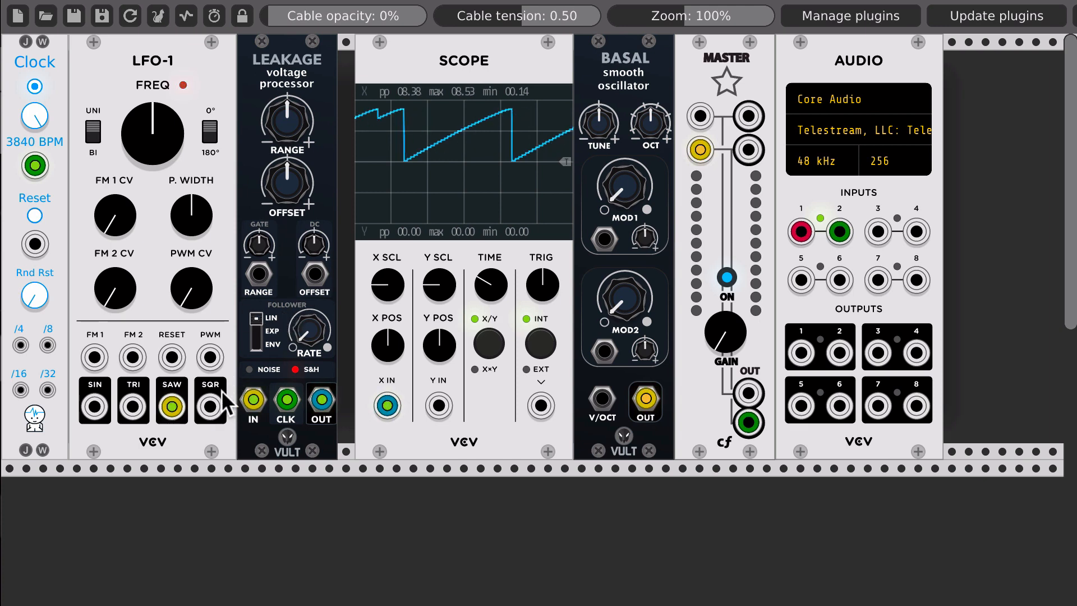
drag(172, 405, 211, 403)
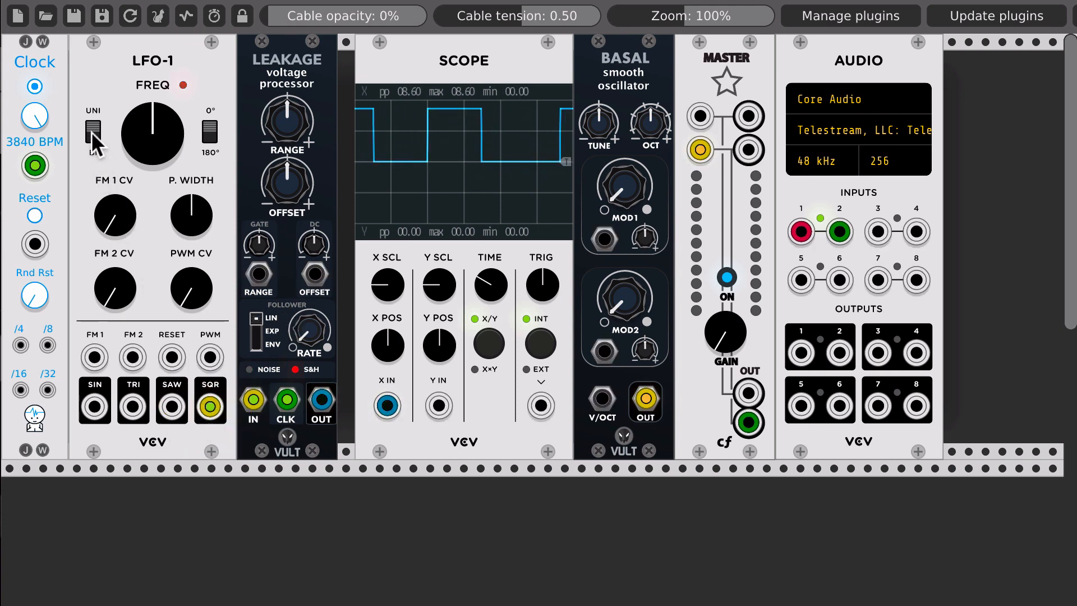
click(92, 132)
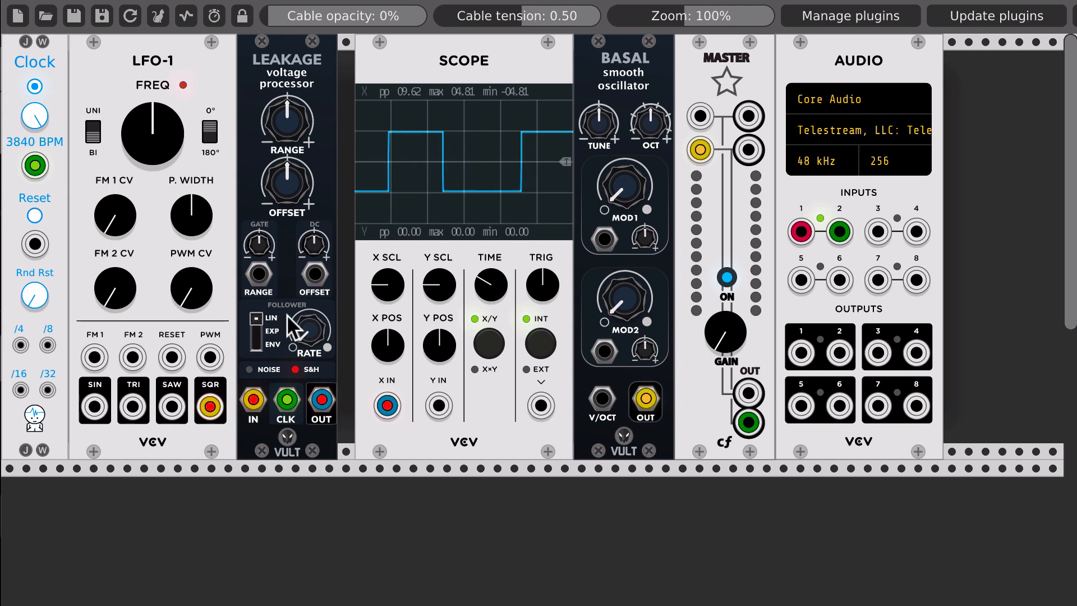
Raise Leakage's follower rate in LIN mode to slew the square wave, and return it to minimum.
mouse_move(295, 324)
mouse_down()
mouse_move(295, 311)
mouse_move(308, 326)
mouse_move(308, 312)
mouse_up()
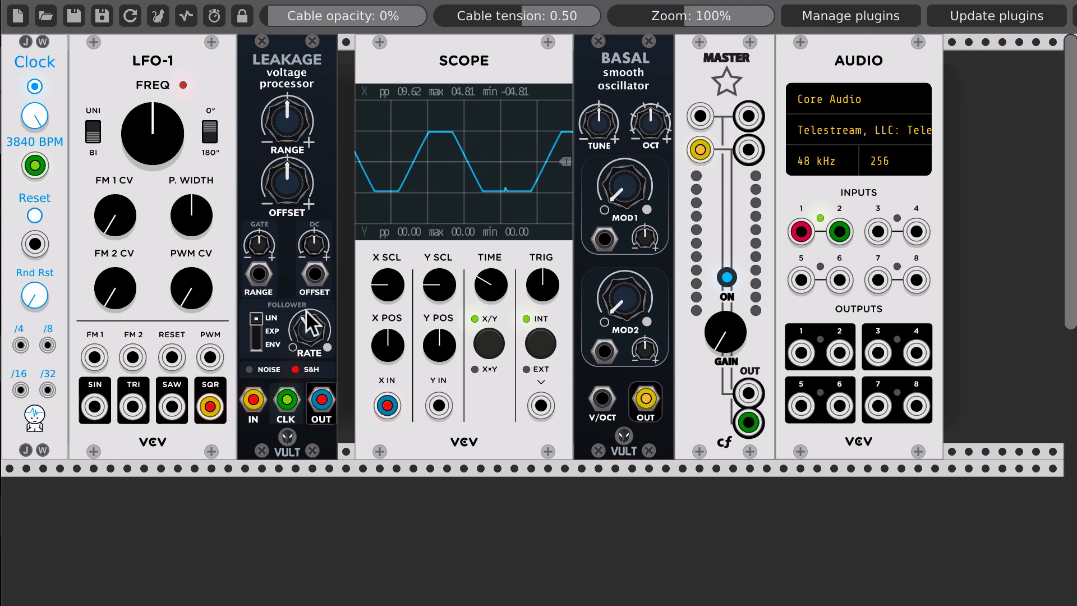
mouse_move(310, 319)
mouse_down()
mouse_move(310, 292)
mouse_move(310, 318)
mouse_up()
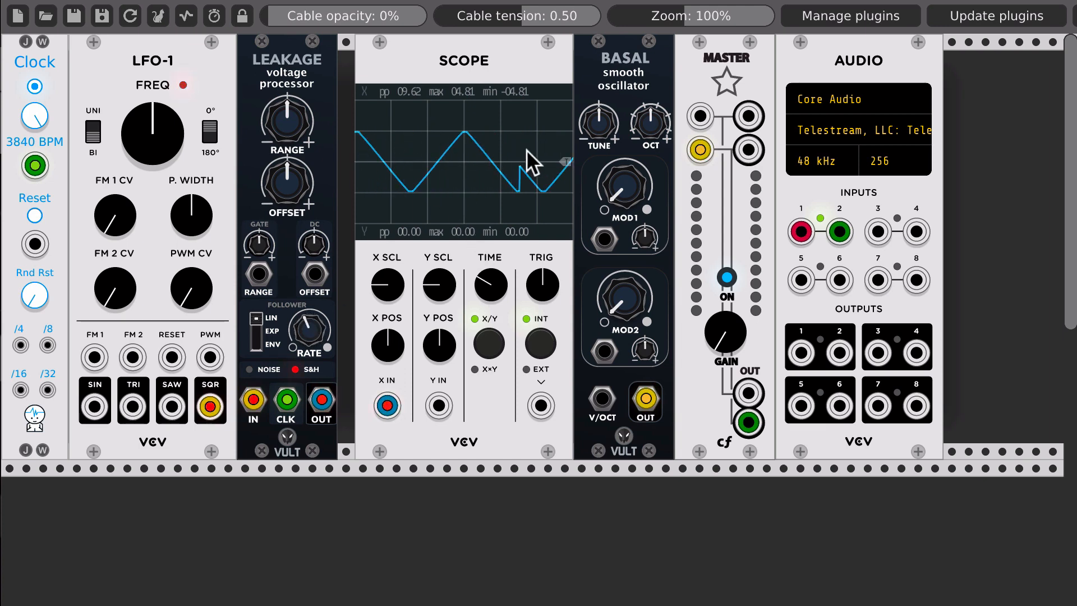
drag(311, 318, 311, 337)
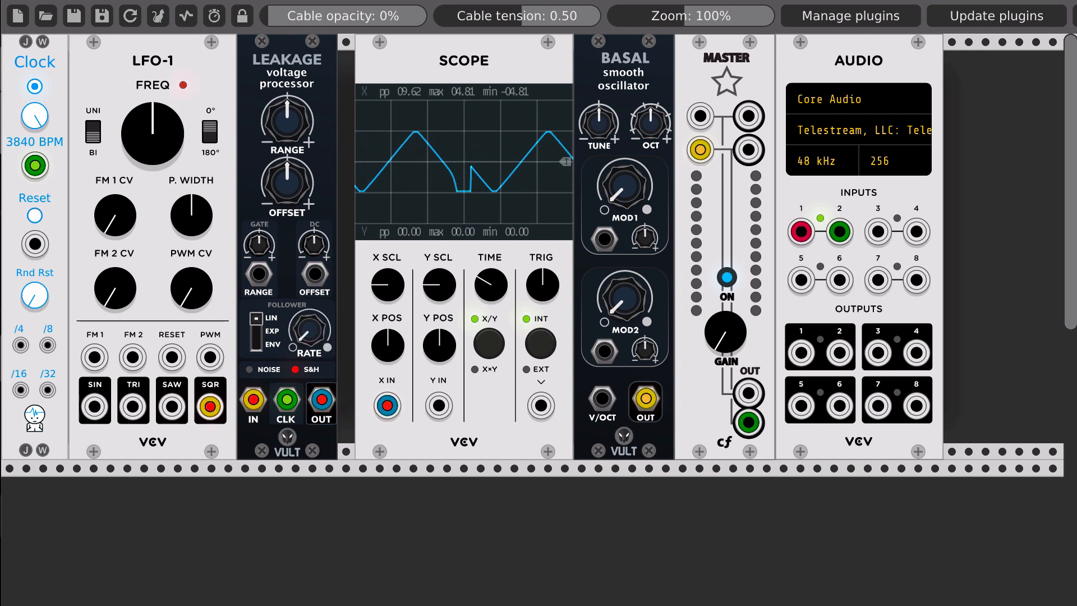
Switch Leakage's follower to EXP, raise its rate to smooth the square wave, and return the rate to minimum.
click(257, 329)
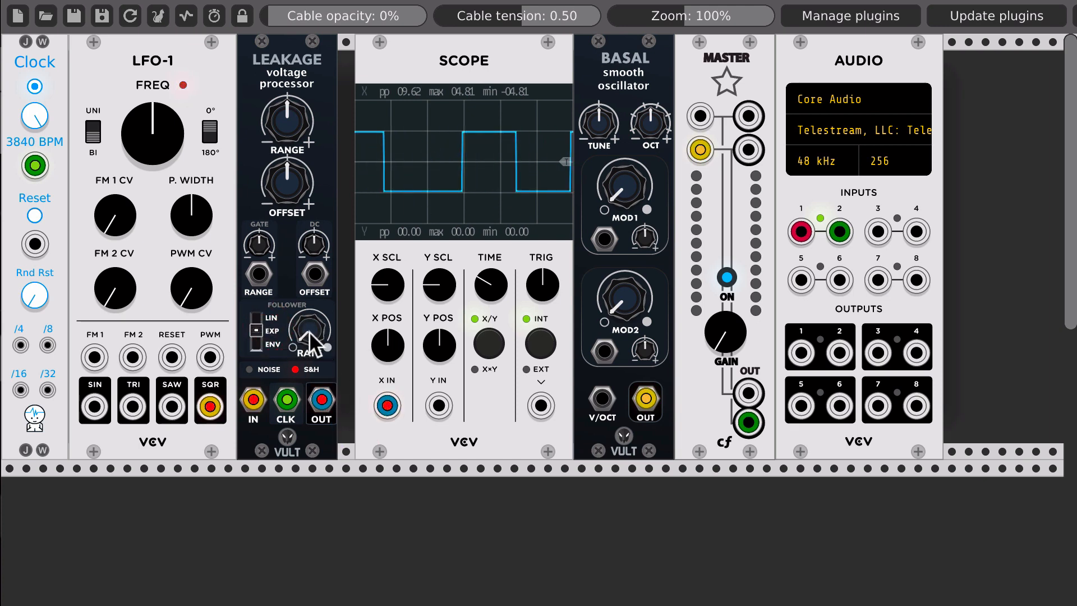
drag(308, 331, 308, 308)
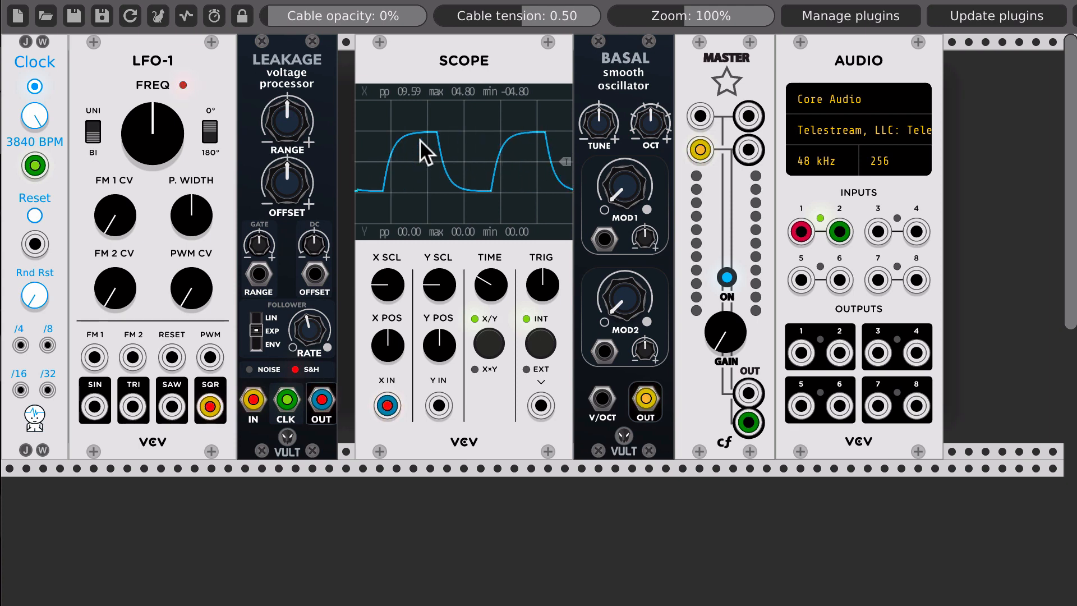
mouse_move(308, 330)
mouse_down()
mouse_move(308, 302)
mouse_move(305, 330)
mouse_up()
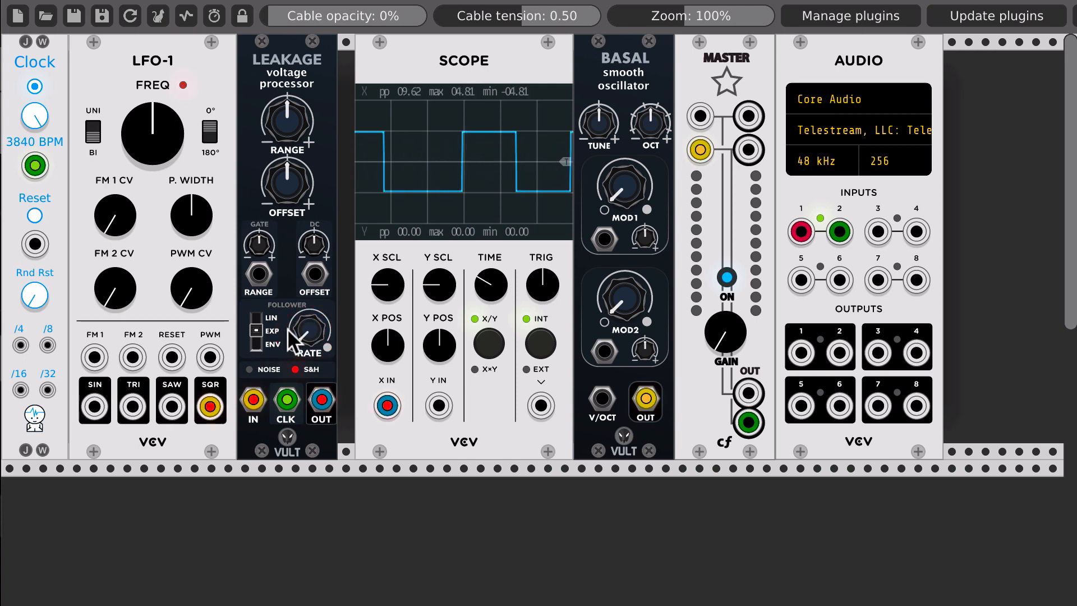
Set Leakage's follower to ENV, unplug its clock, and test it with a much faster LFO-1 square wave, varying polarity and follower rate.
click(260, 346)
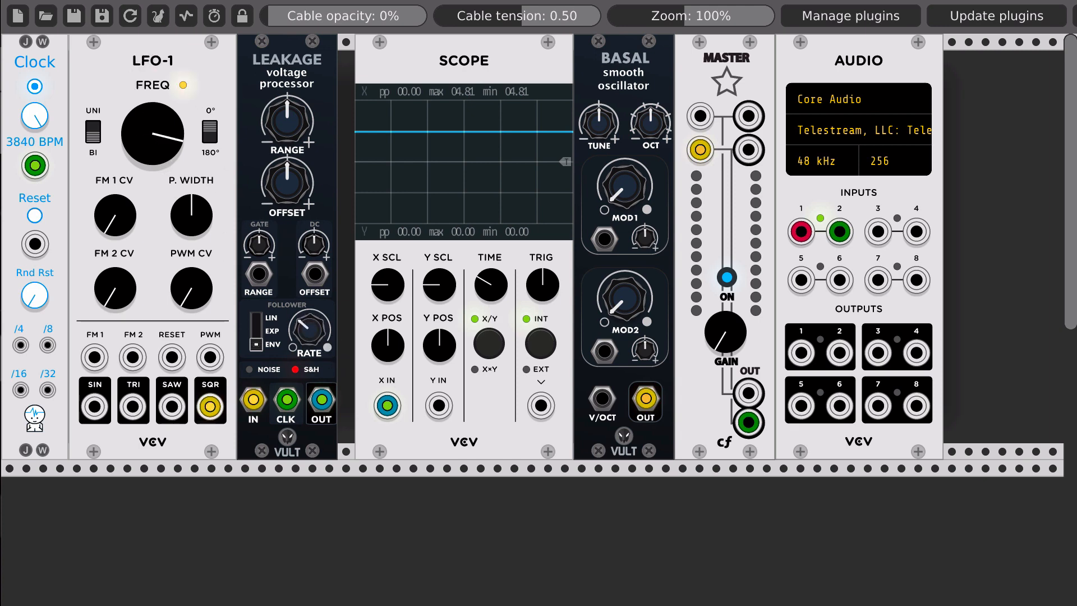
drag(287, 400, 325, 496)
drag(154, 126, 218, 244)
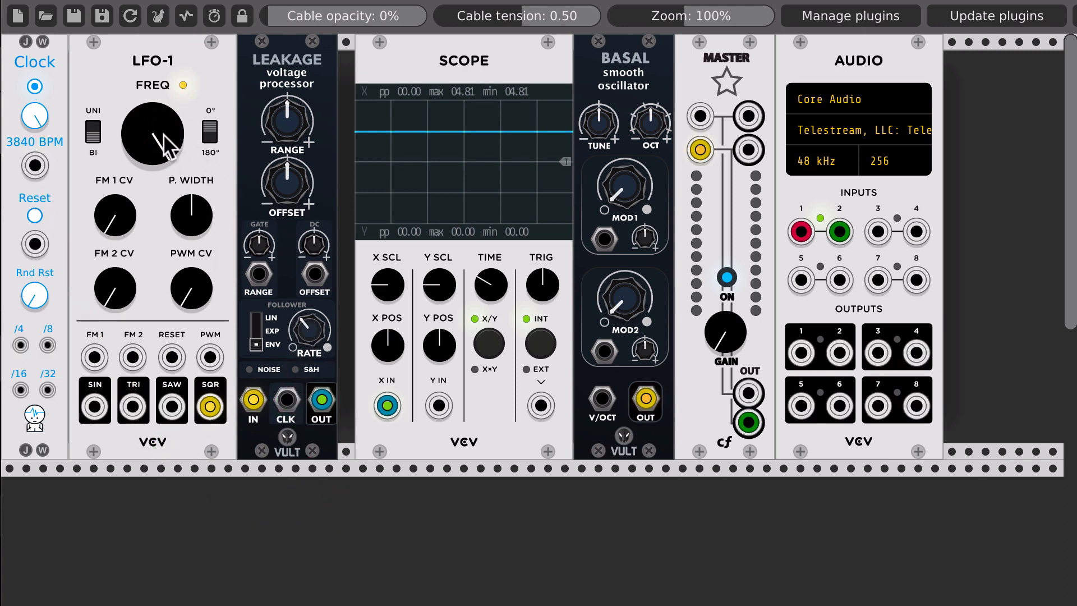
click(99, 123)
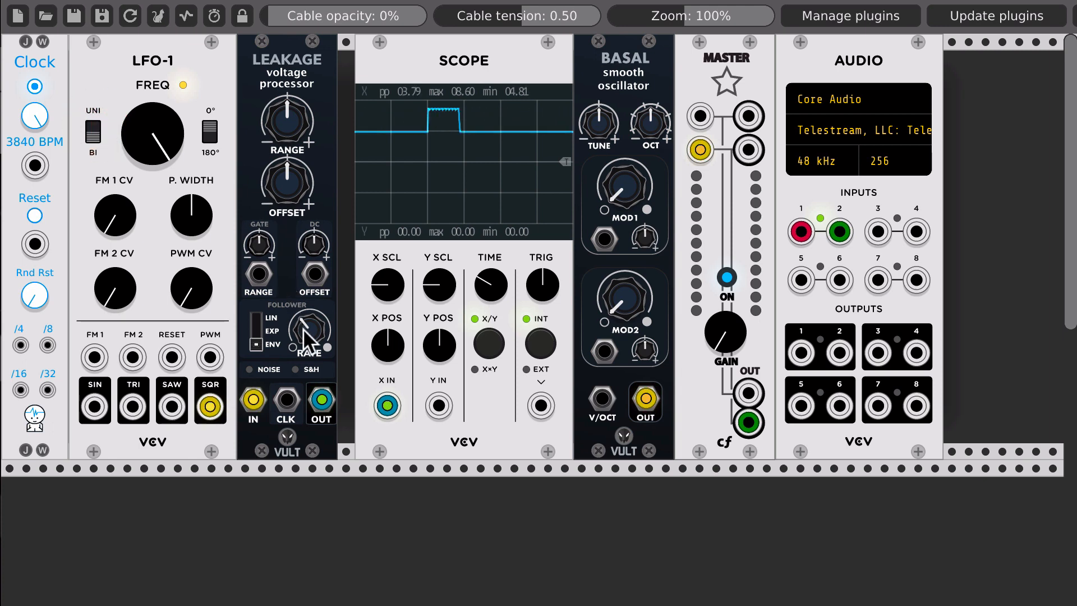
drag(307, 331, 307, 347)
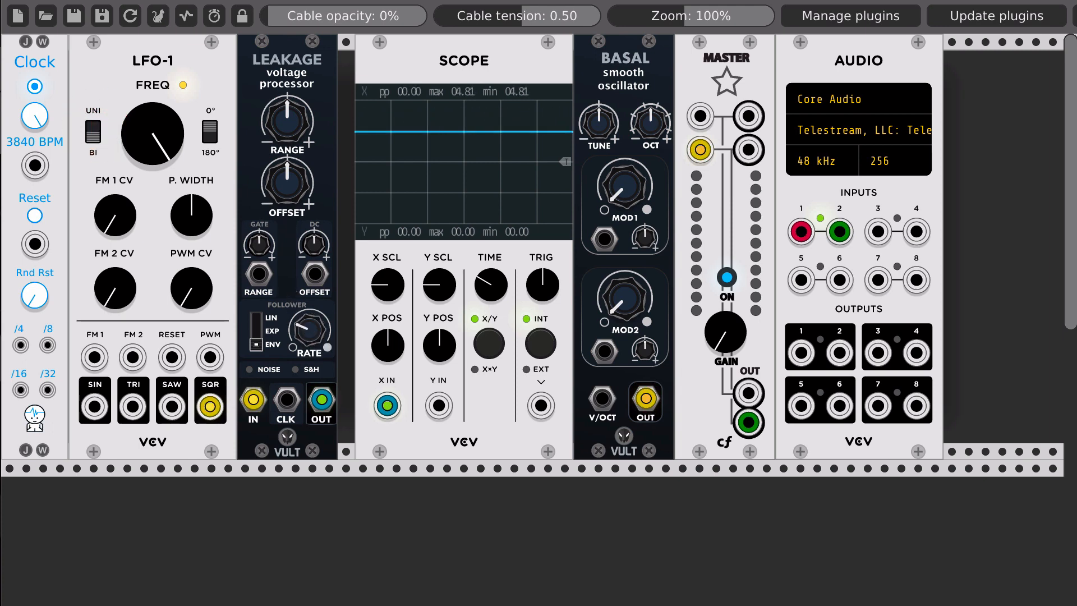
Return Leakage's follower to LIN mode at minimum rate and unplug the LFO cable from its input.
click(257, 324)
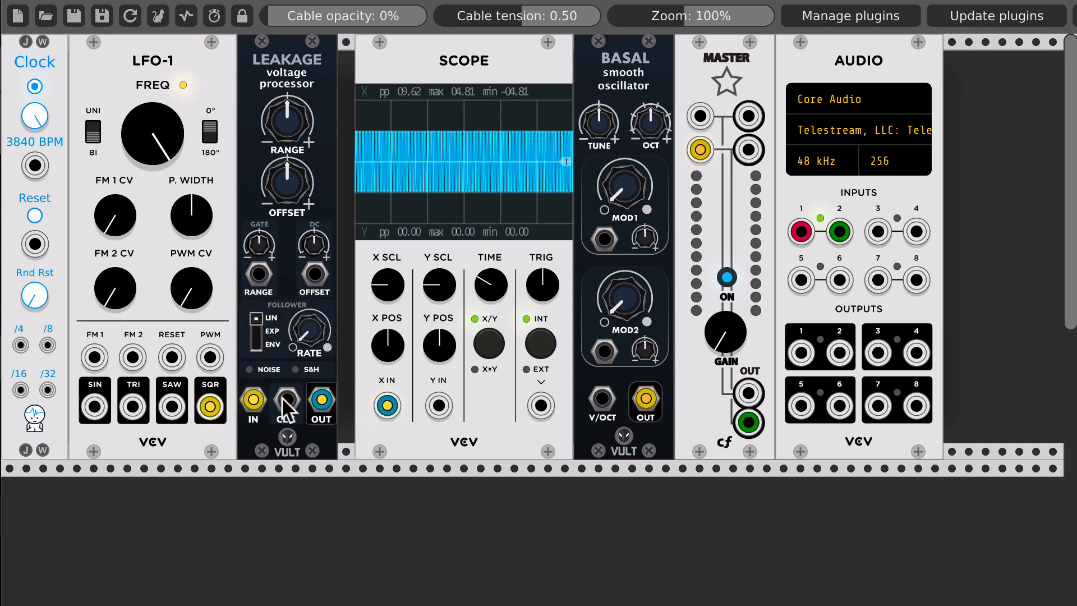
drag(253, 399, 240, 462)
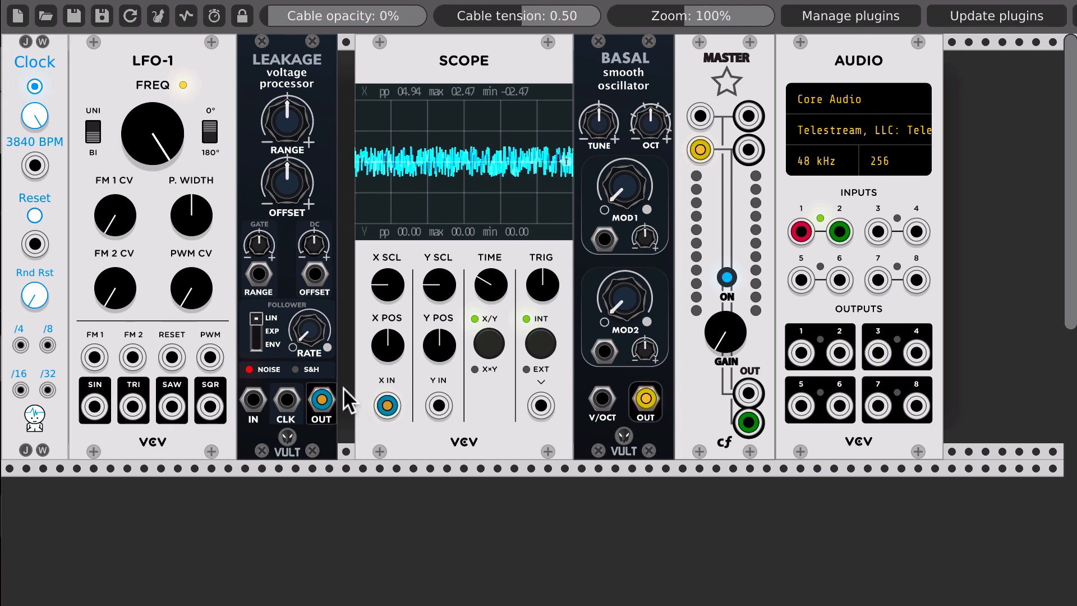
Patch Leakage's output into Basal's V/OCT input and raise the master gain.
mouse_move(601, 398)
mouse_down()
mouse_move(290, 396)
mouse_move(321, 400)
mouse_up()
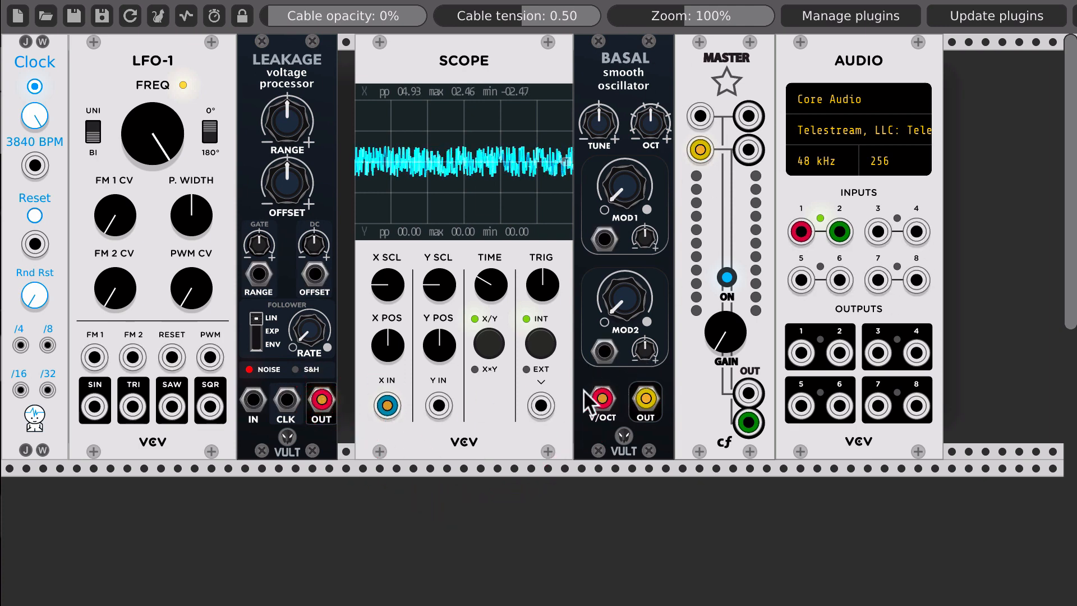
drag(707, 321, 708, 286)
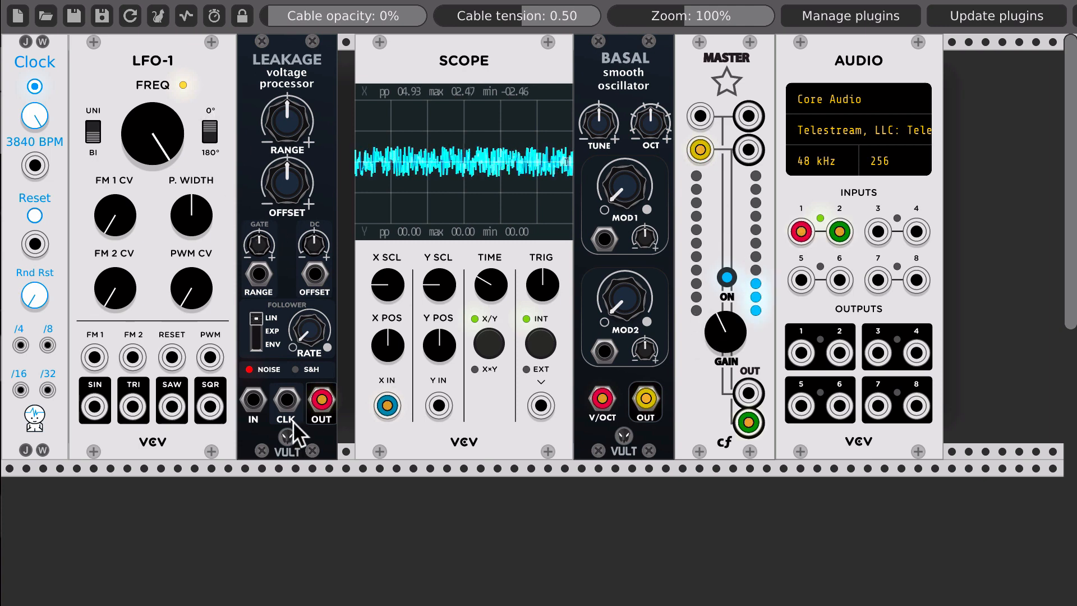
Patch the Clock module's output into Leakage's CLK input again and set the tempo to 571 BPM.
drag(286, 399, 33, 166)
mouse_move(36, 105)
mouse_down()
mouse_move(36, 141)
mouse_move(40, 115)
mouse_up()
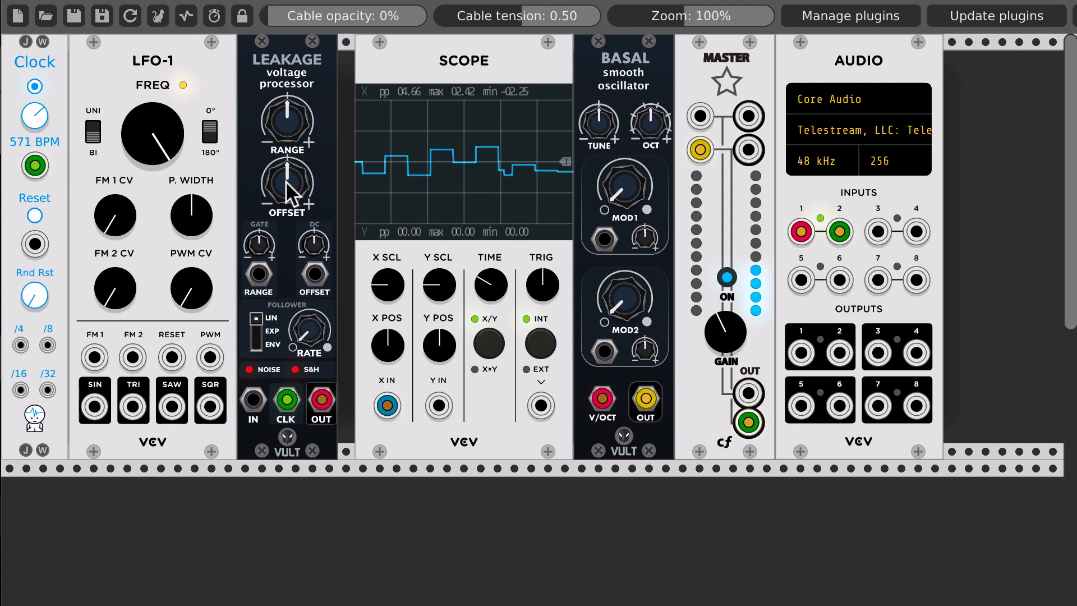
Raise Leakage's offset and reduce its range so Basal plays higher random pitches within a narrower span.
mouse_move(285, 181)
mouse_down()
mouse_move(294, 127)
mouse_move(294, 156)
mouse_up()
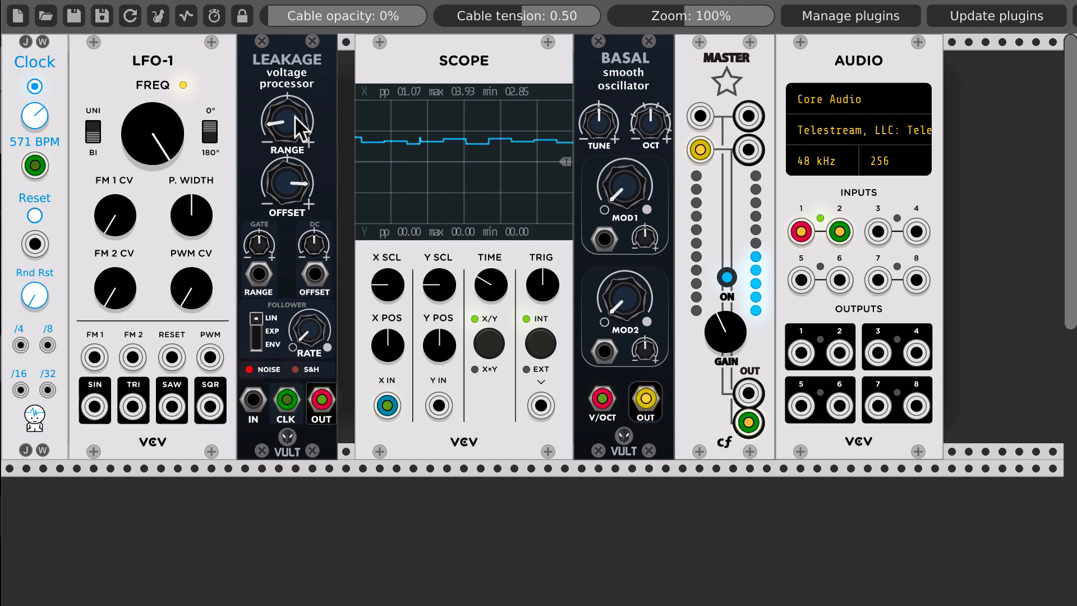
mouse_move(295, 116)
mouse_down()
mouse_move(295, 133)
mouse_move(295, 116)
mouse_up()
drag(303, 192, 304, 196)
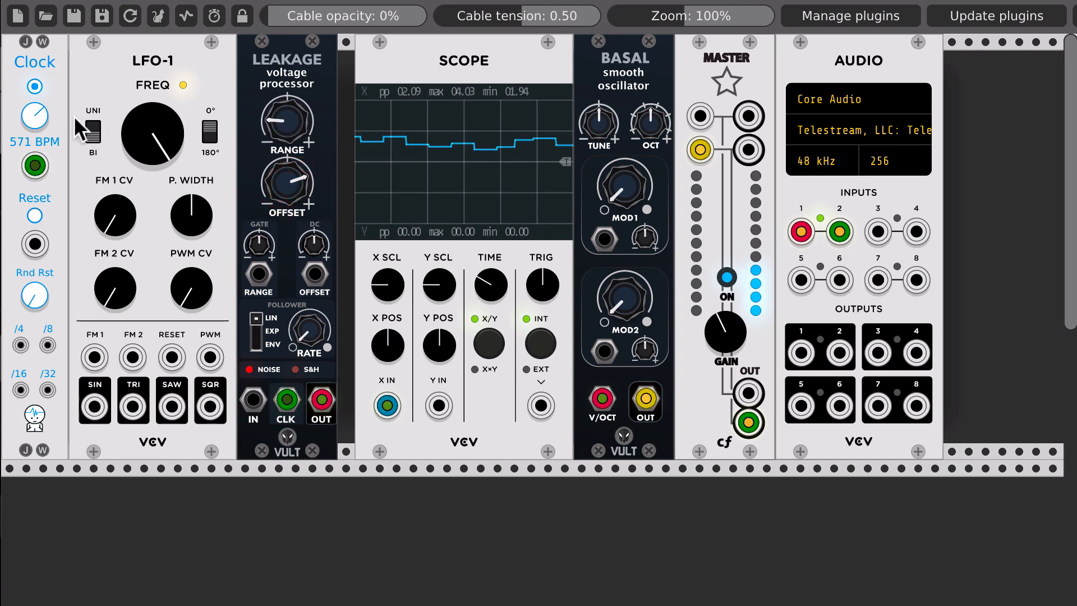
Set the clock to 441 BPM and glide the random pitches with Leakage's follower in EXP mode at a moderate rate.
drag(47, 118, 47, 130)
drag(298, 324, 298, 305)
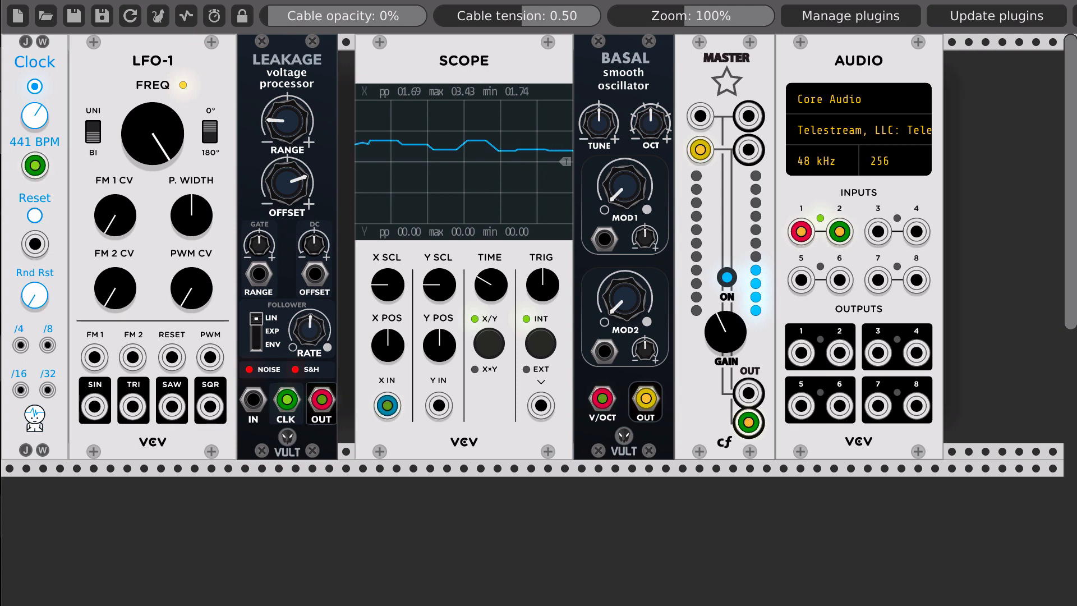
drag(299, 324, 308, 331)
click(260, 330)
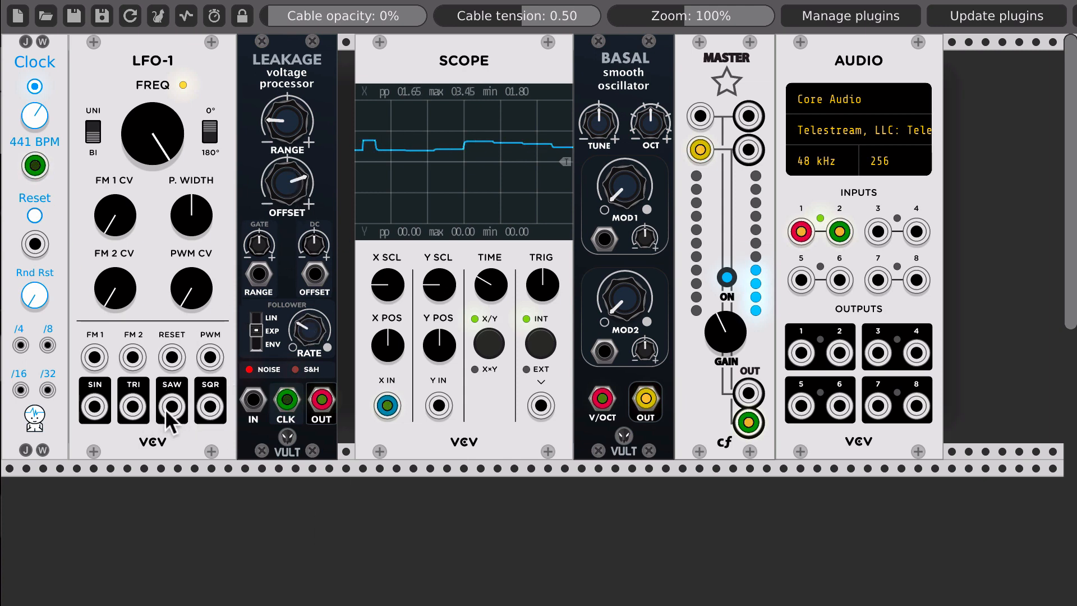
Modulate Leakage's offset from LFO-1's saw output with the DC amount raised, then use the square output at a lower LFO frequency.
mouse_move(166, 410)
mouse_down()
mouse_move(329, 248)
mouse_move(314, 314)
mouse_move(318, 279)
mouse_move(321, 290)
mouse_up()
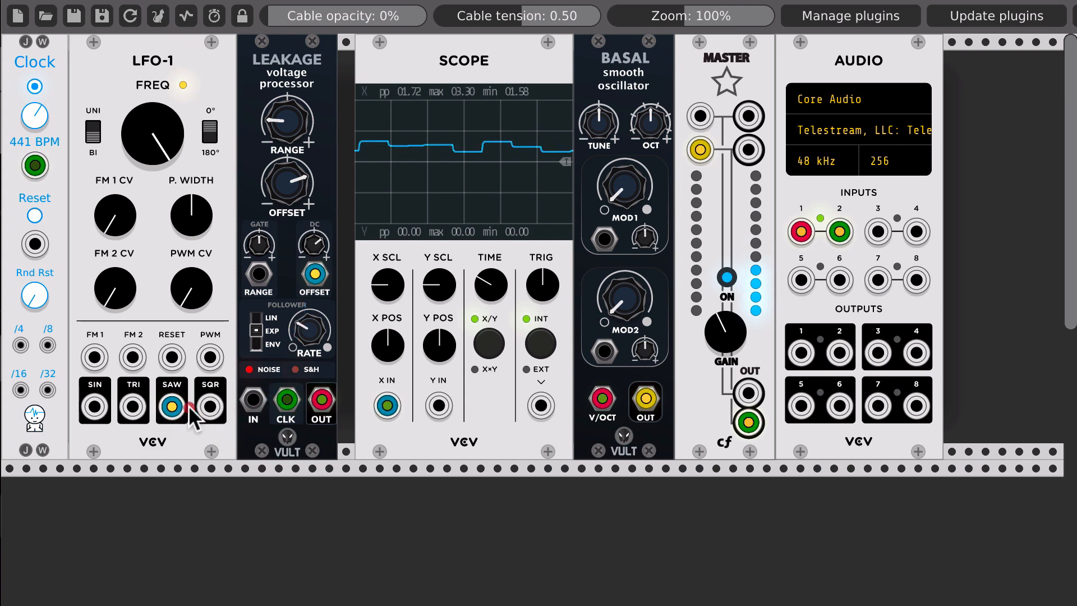
drag(174, 408, 208, 407)
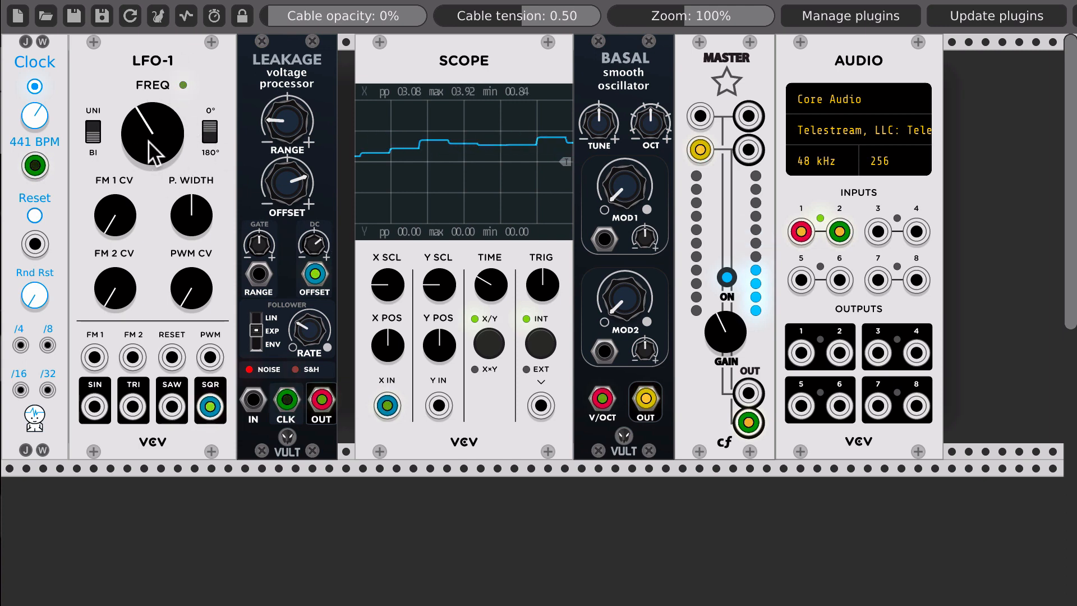
Move LFO-1's square output to Leakage's range CV, and replace the clocked pitch patch with Basal's output feeding Leakage's IN.
drag(210, 406, 261, 275)
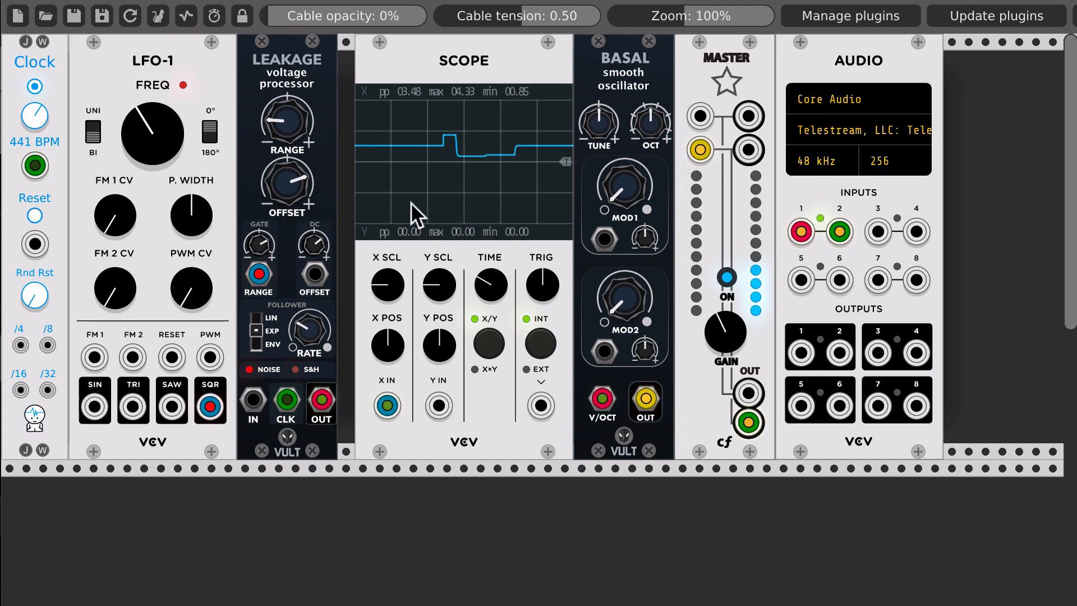
drag(604, 403, 603, 499)
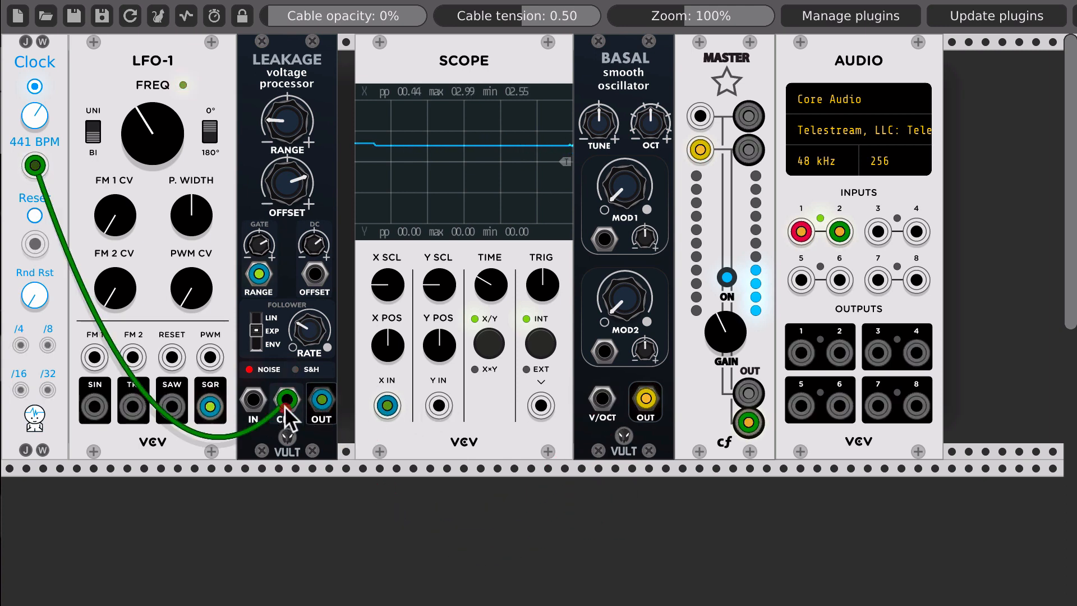
drag(289, 418, 259, 491)
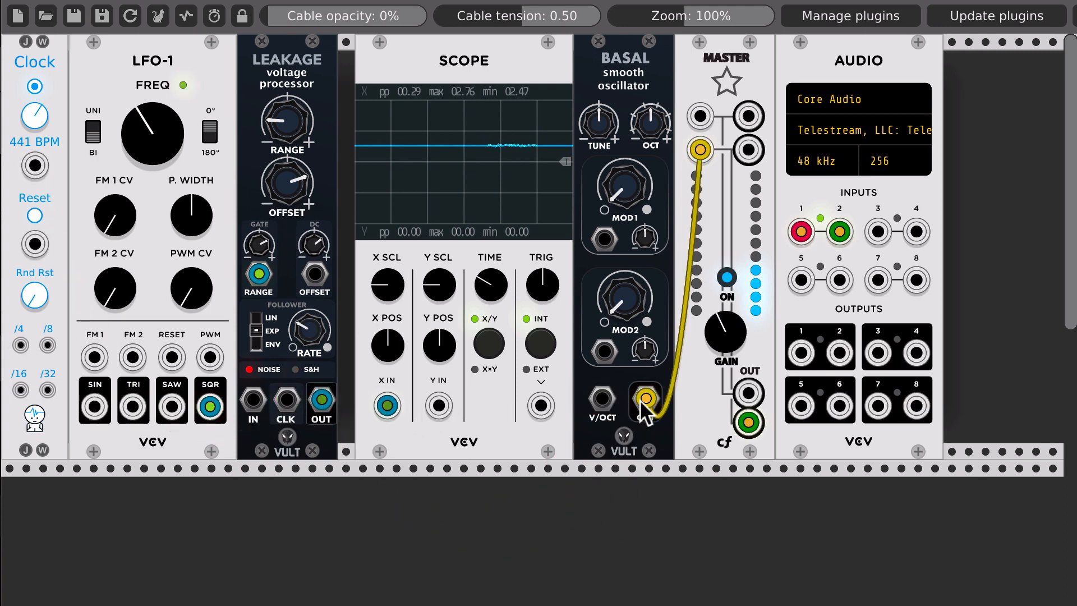
drag(645, 399, 253, 399)
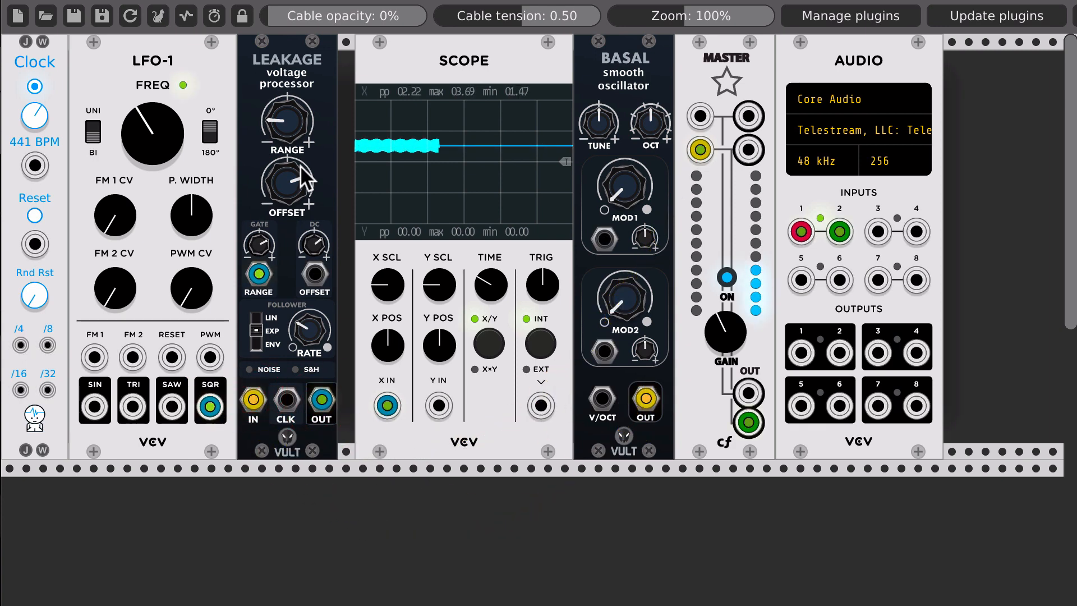
Shape the range gating of Basal with Leakage's offset centred, LFO-1's frequency reduced, the gate amount at maximum and the range at minimum.
double_click(288, 168)
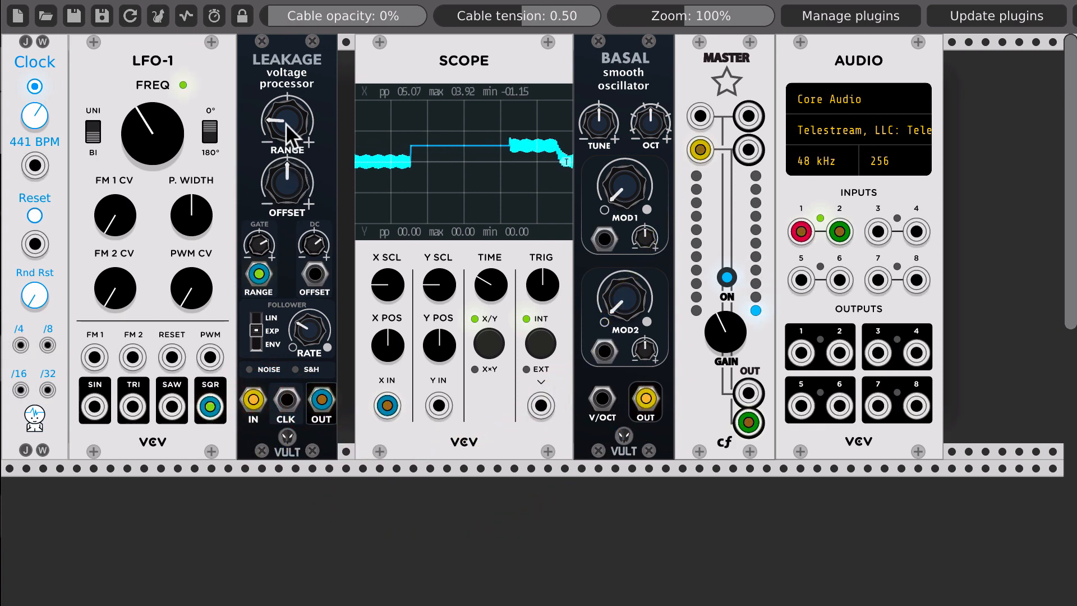
drag(286, 121, 287, 79)
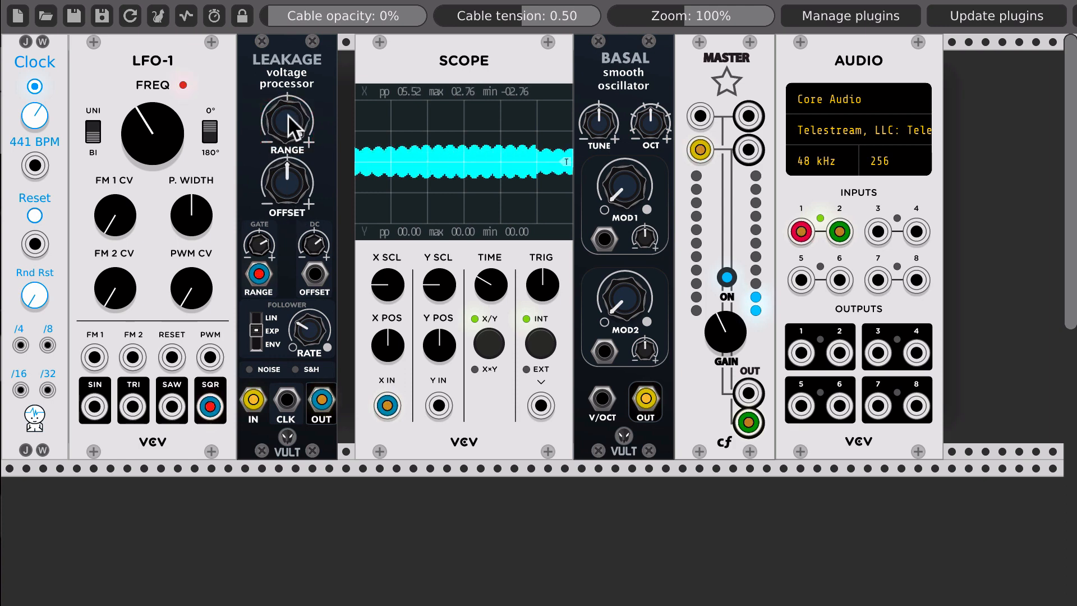
drag(163, 138, 168, 150)
drag(252, 243, 252, 225)
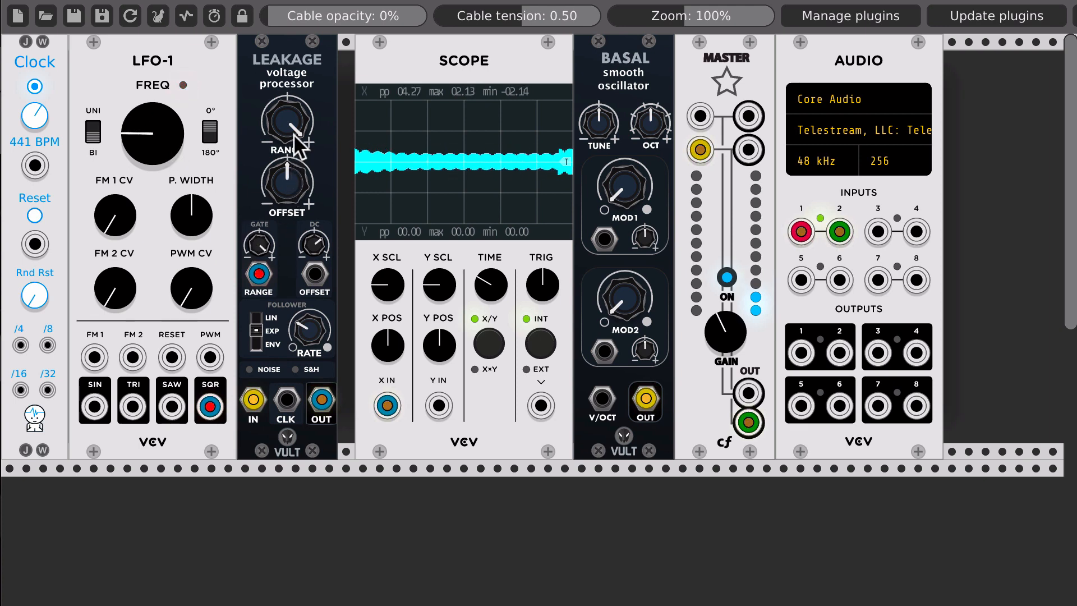
drag(294, 133, 295, 160)
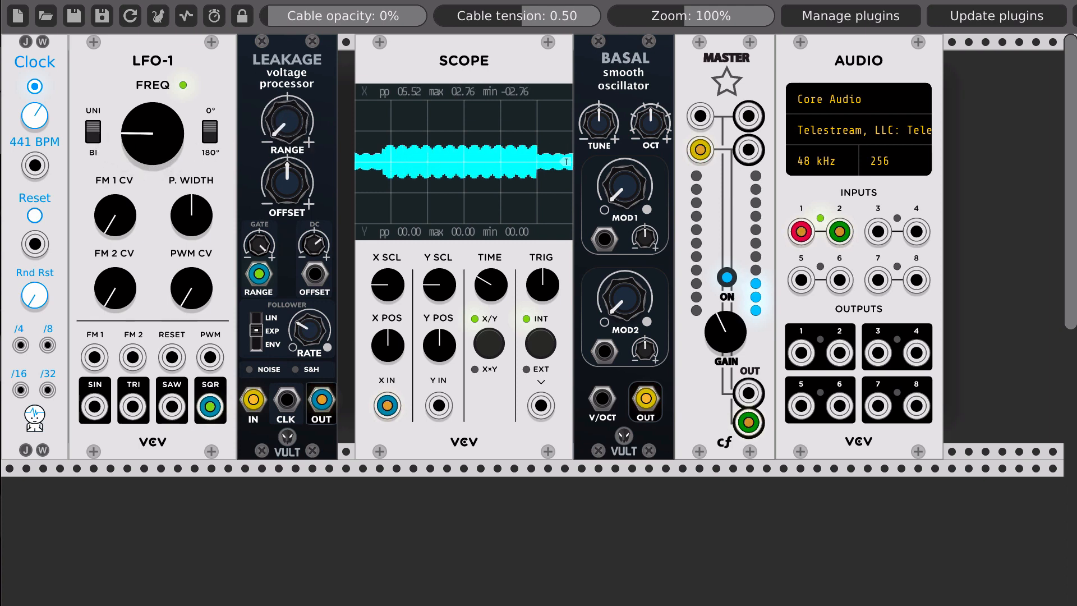
Speed up the gating by raising LFO-1's frequency, with Leakage's range slightly higher and Basal's octave raised.
mouse_move(158, 135)
mouse_down()
mouse_move(158, 119)
mouse_move(159, 148)
mouse_up()
drag(282, 119, 281, 105)
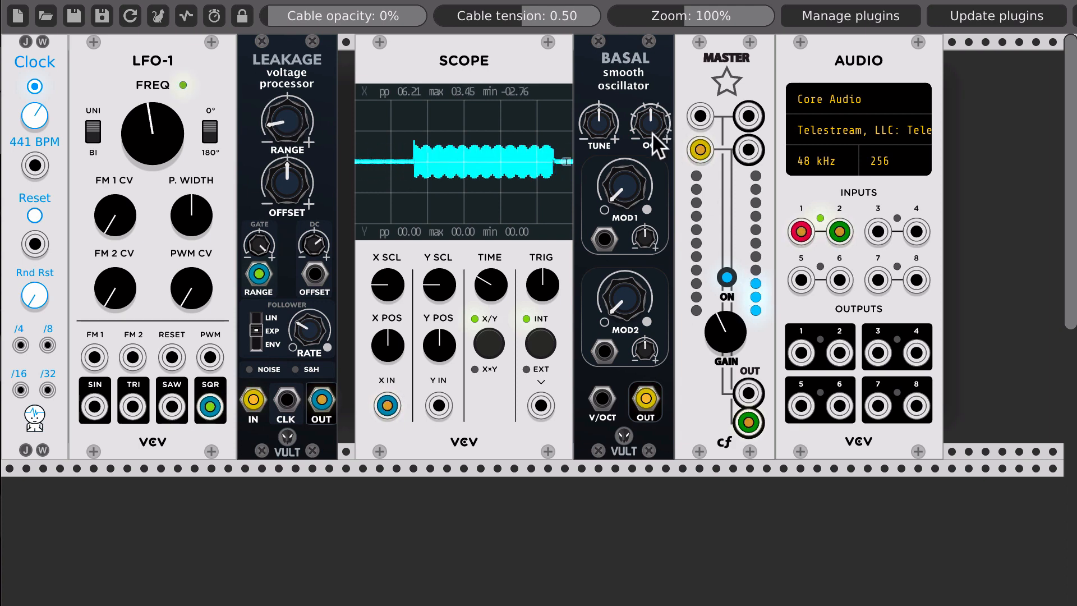
drag(651, 132, 652, 129)
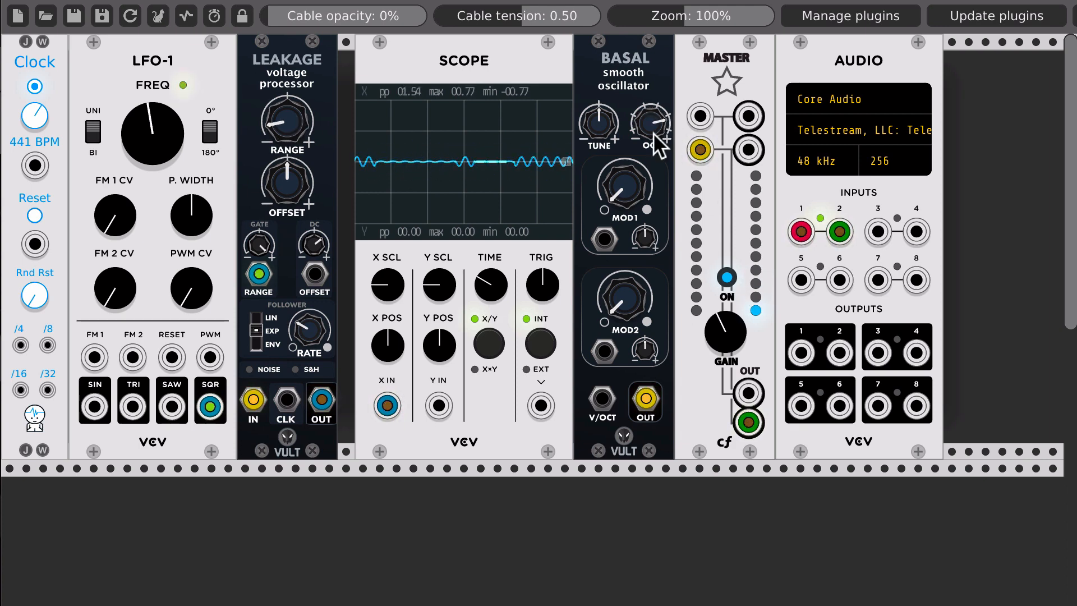
Try a mid-level MOD1 setting on Basal and return both MOD1 and Leakage's range to minimum.
drag(627, 204, 627, 185)
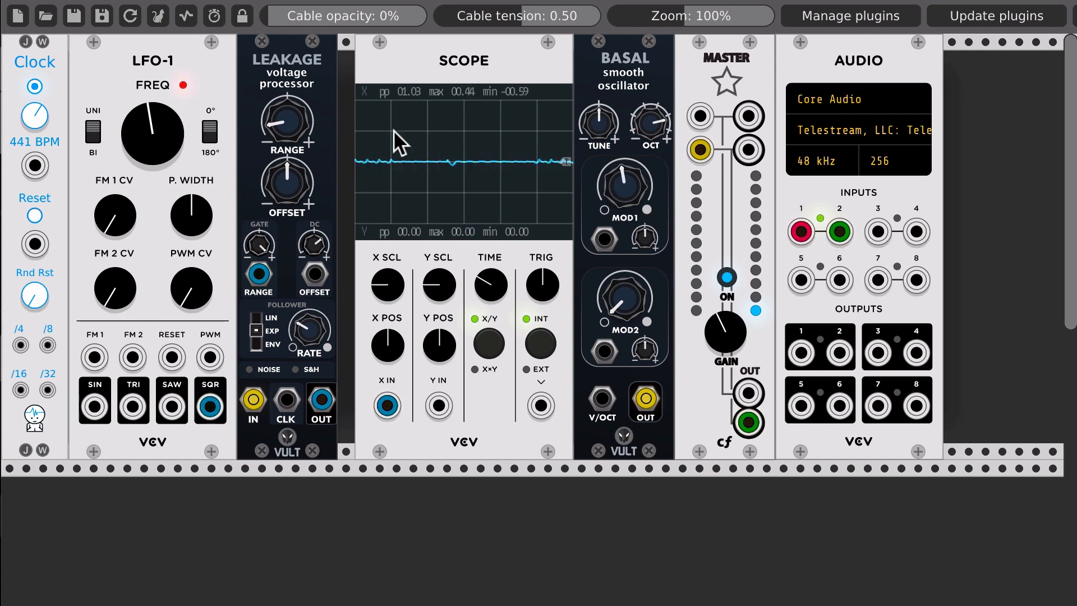
mouse_move(287, 120)
mouse_down()
mouse_move(287, 99)
mouse_move(295, 138)
mouse_up()
drag(623, 191, 623, 224)
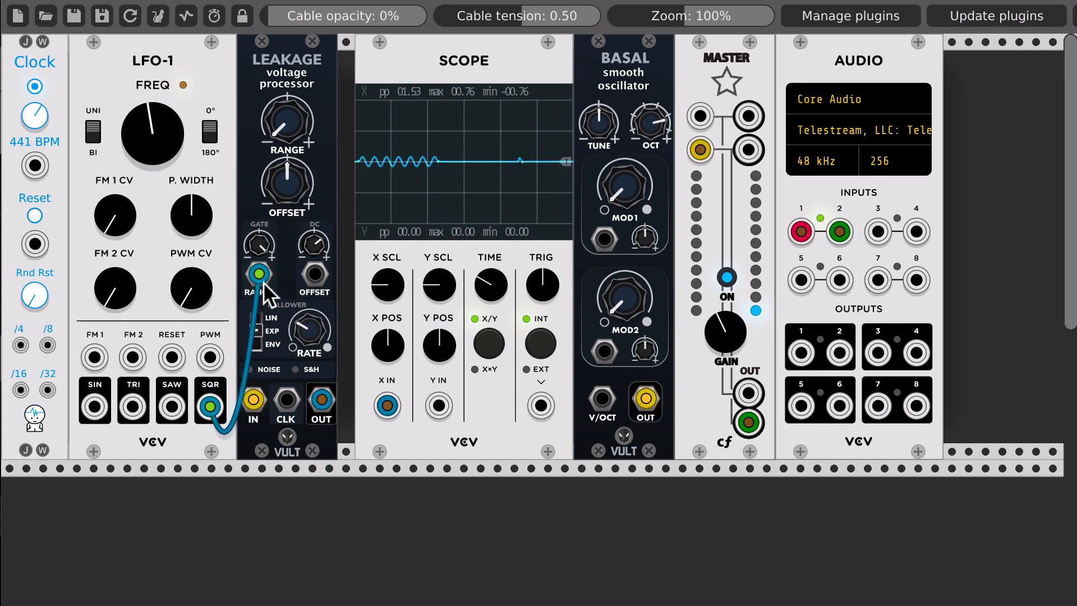
Disconnect LFO-1 from Leakage's range CV and initialize the Leakage module to its default settings.
drag(264, 281, 278, 288)
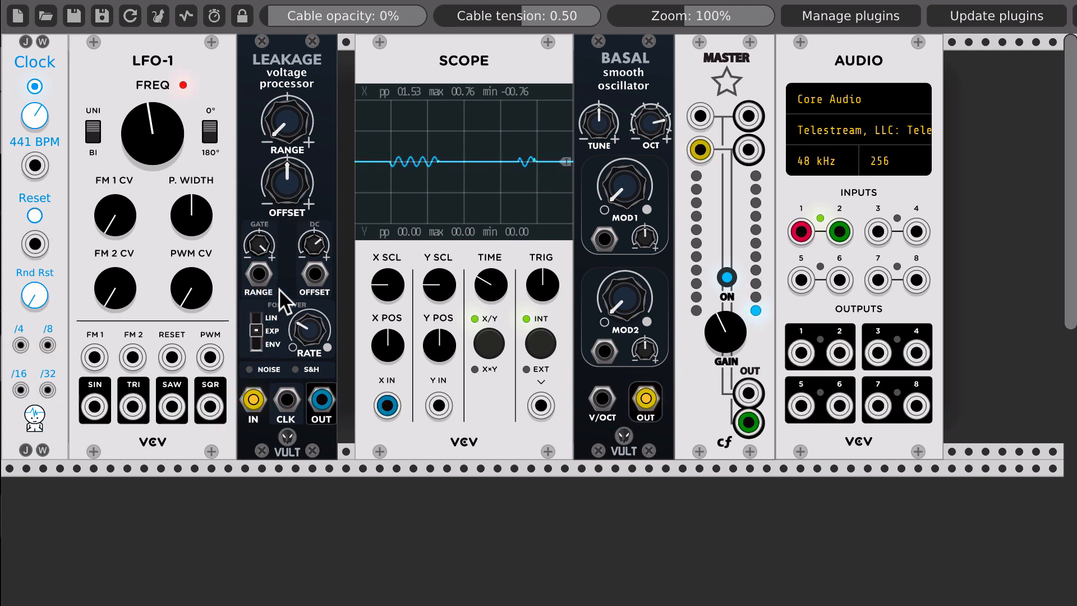
right_click(271, 245)
click(264, 229)
key(ctrl+i)
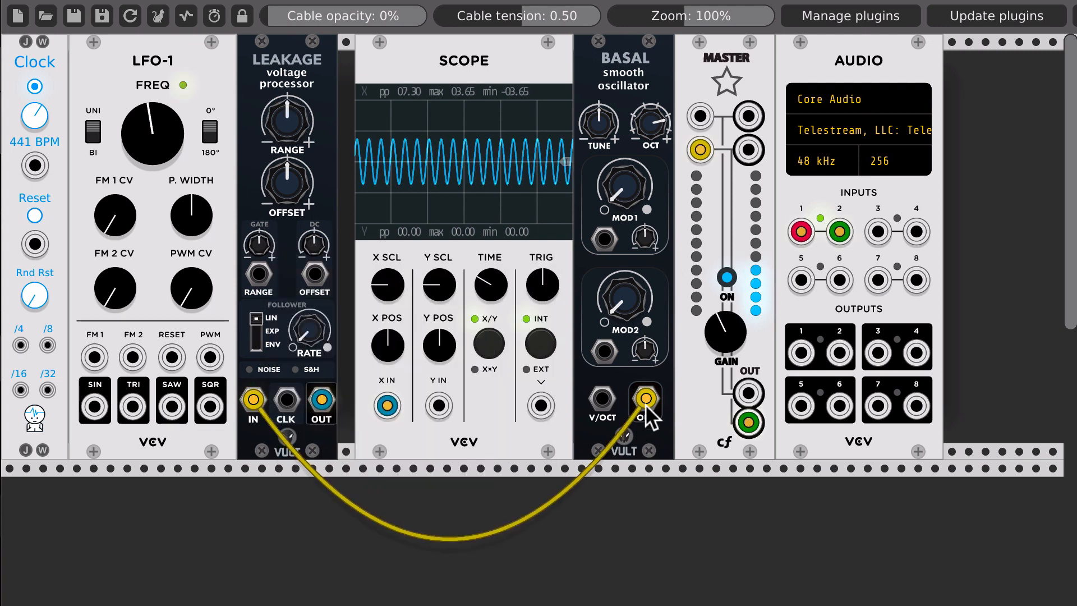
Unplug Basal's output from Leakage's input and turn the master gain down to minimum.
drag(644, 403, 656, 484)
drag(724, 341, 725, 406)
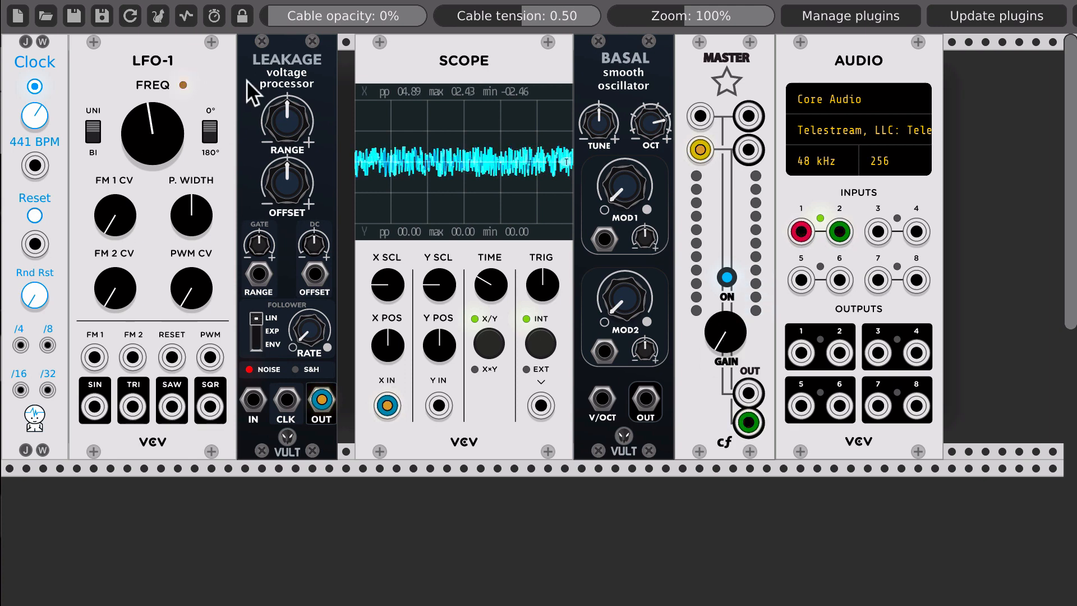